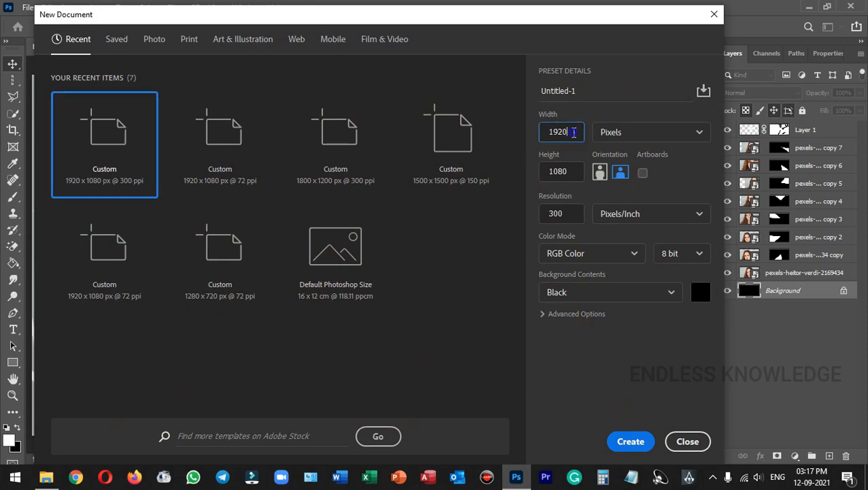
Create the black 1920 × 1080 px Untitled-1 document and add an empty Layer 1 above Background
{"action": "left_click", "coordinate": [577, 171]}
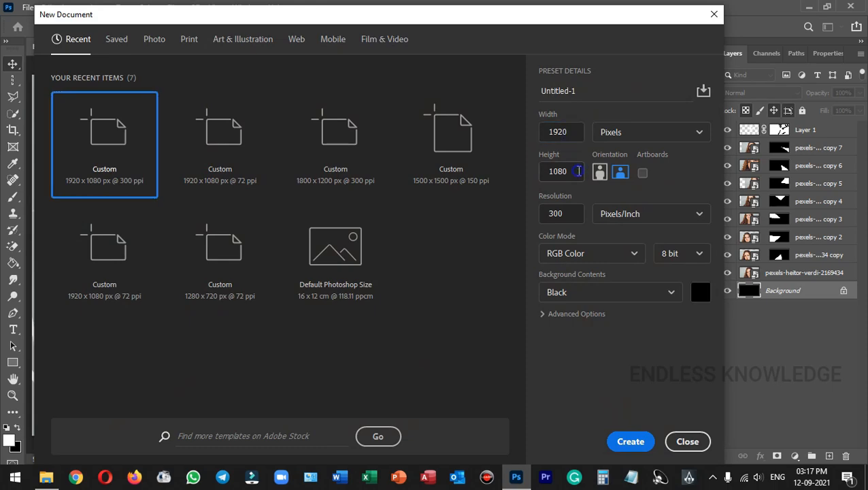
{"action": "left_click", "coordinate": [579, 214]}
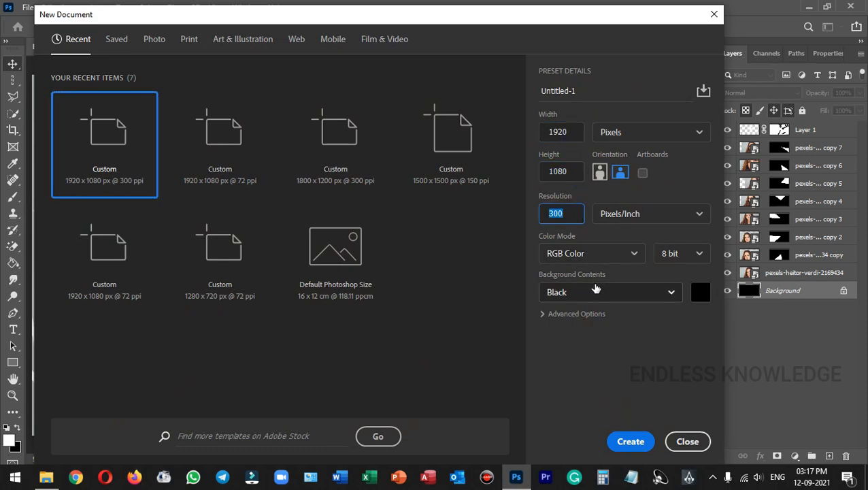
{"action": "left_click", "coordinate": [630, 442]}
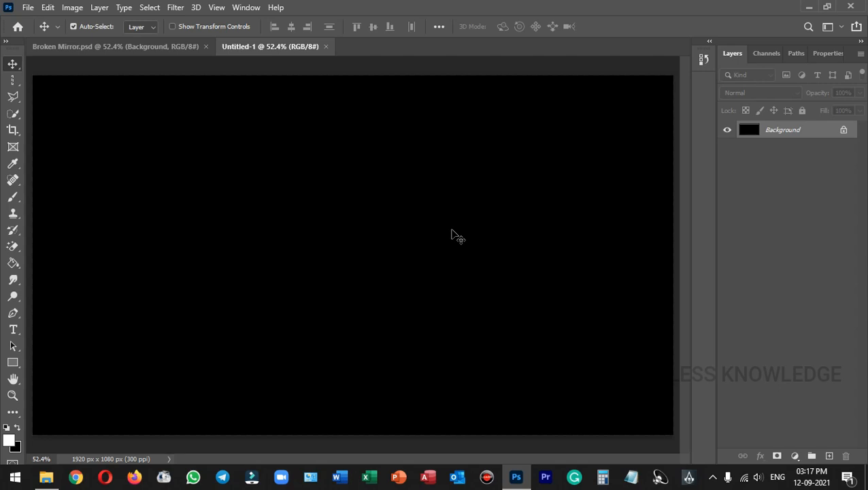
{"action": "left_click", "coordinate": [830, 457]}
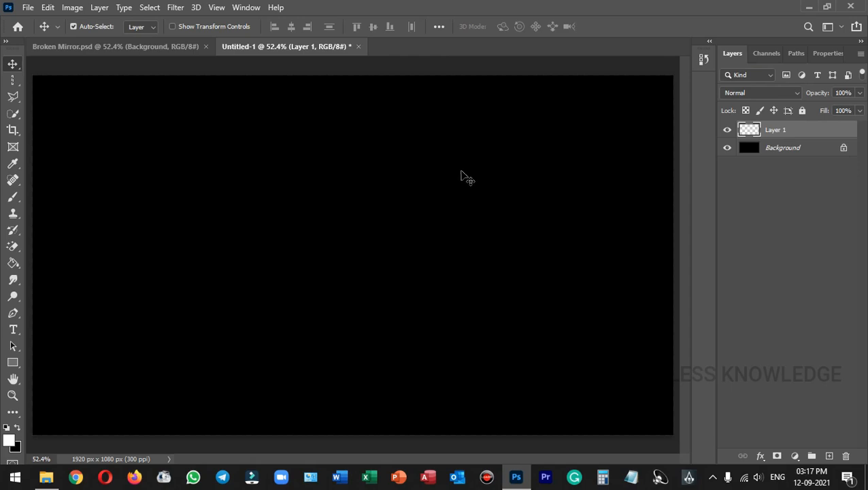
Switch to the Brush tool and pick the Broken Glass 9 preset at 2500 px
{"action": "key", "text": "b"}
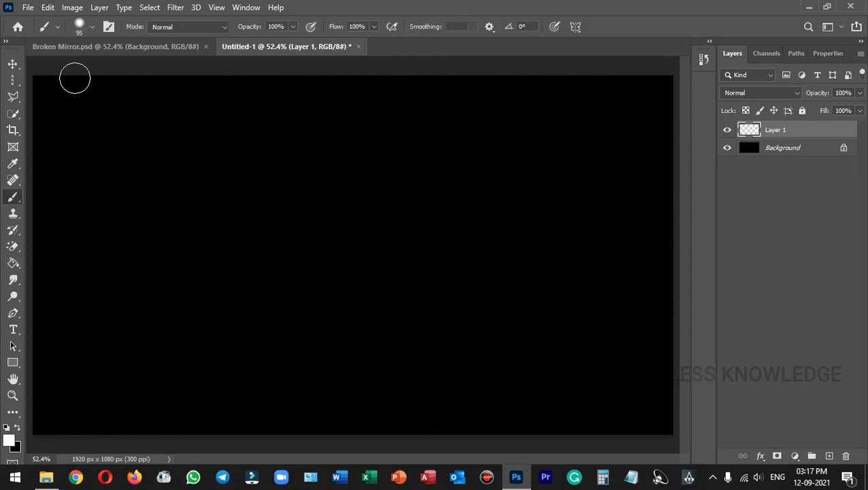
{"action": "left_click", "coordinate": [89, 28]}
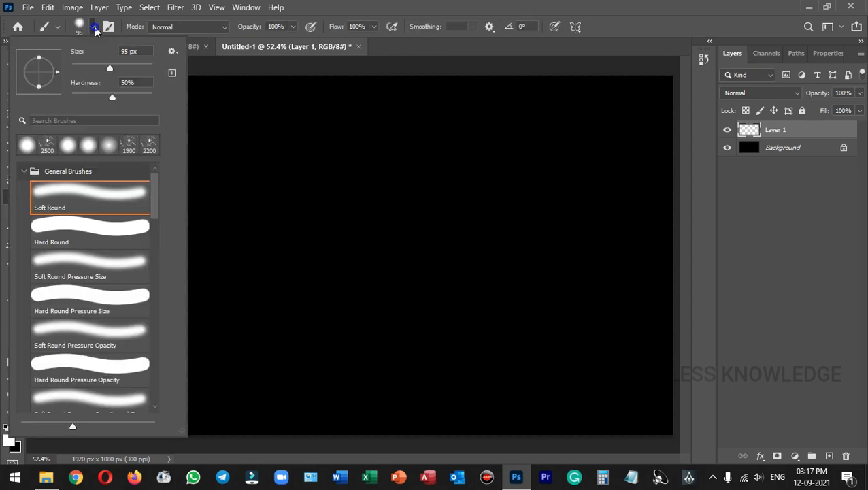
{"action": "left_click", "coordinate": [24, 171]}
{"action": "mouse_move", "coordinate": [155, 187]}
{"action": "left_mouse_down"}
{"action": "mouse_move", "coordinate": [147, 327]}
{"action": "mouse_move", "coordinate": [153, 273]}
{"action": "left_mouse_up"}
{"action": "scroll", "coordinate": [154, 272], "scroll_direction": "down", "scroll_amount": 1}
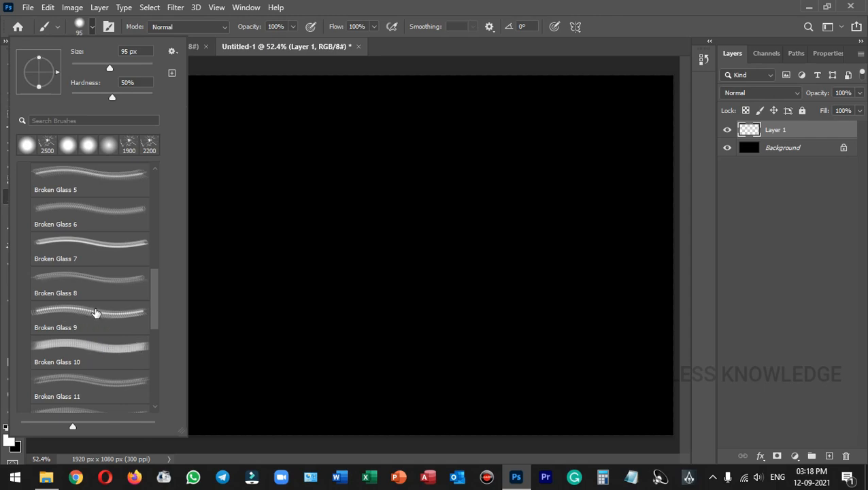
{"action": "scroll", "coordinate": [95, 313], "scroll_direction": "down", "scroll_amount": 1}
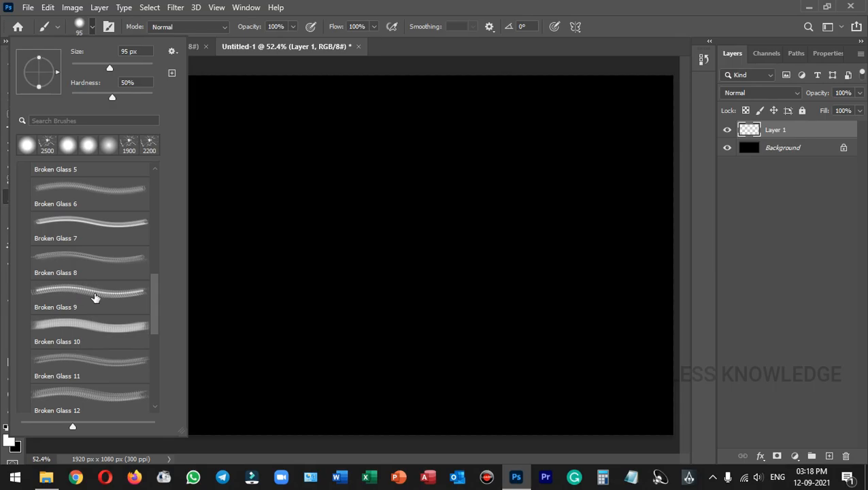
{"action": "left_click", "coordinate": [95, 294]}
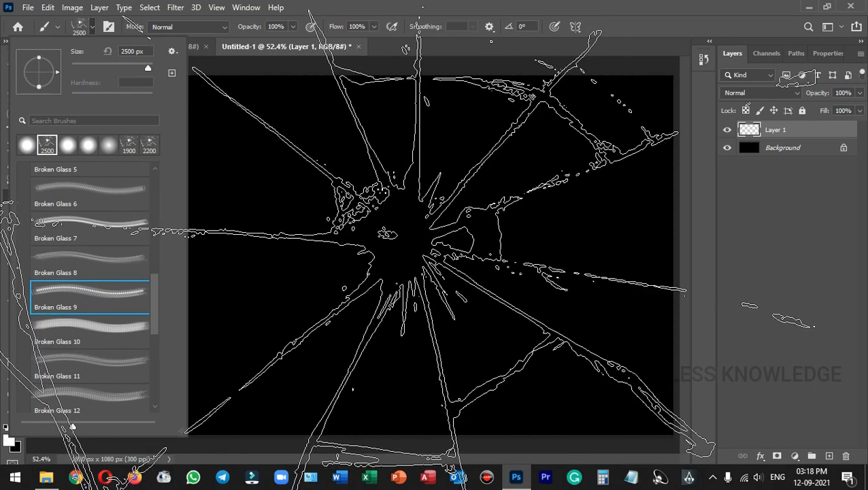
{"action": "left_click", "coordinate": [395, 233]}
Stamp the white Broken Glass 9 crack pattern on the canvas and give Layer 1 a white mask
{"action": "left_click", "coordinate": [395, 232]}
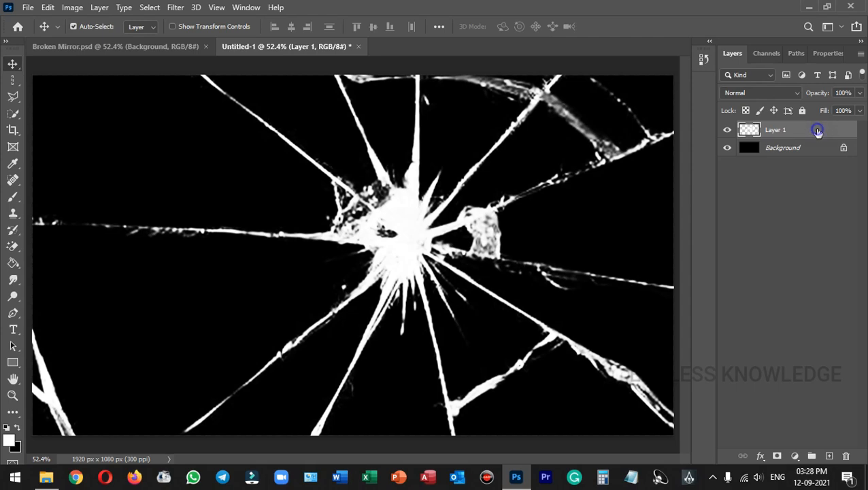
{"action": "left_click", "coordinate": [778, 457]}
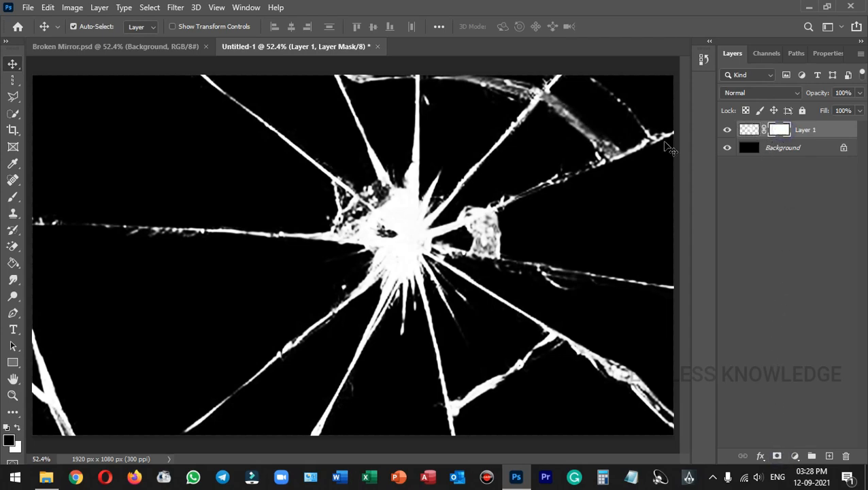
Paint black with a harder 108 px Soft Round brush on Layer 1's mask over the top cracks
{"action": "key", "text": "b"}
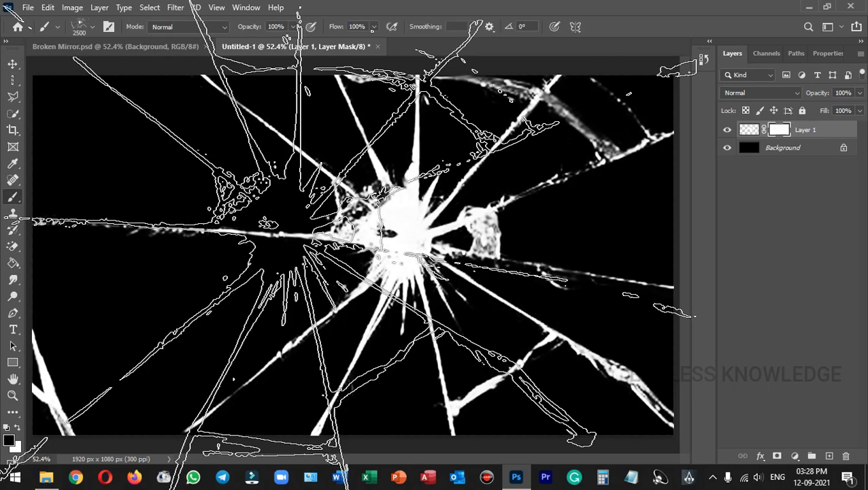
{"action": "left_click", "coordinate": [91, 27]}
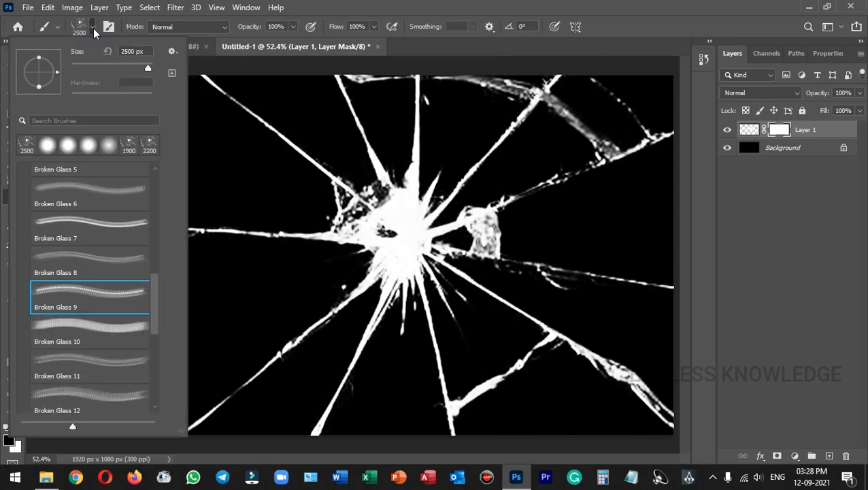
{"action": "left_click_drag", "start_coordinate": [153, 282], "coordinate": [162, 178]}
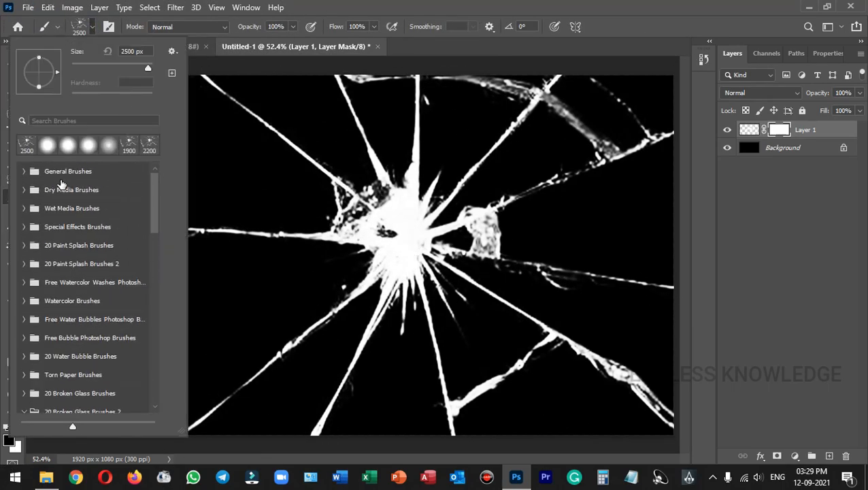
{"action": "left_click", "coordinate": [27, 175]}
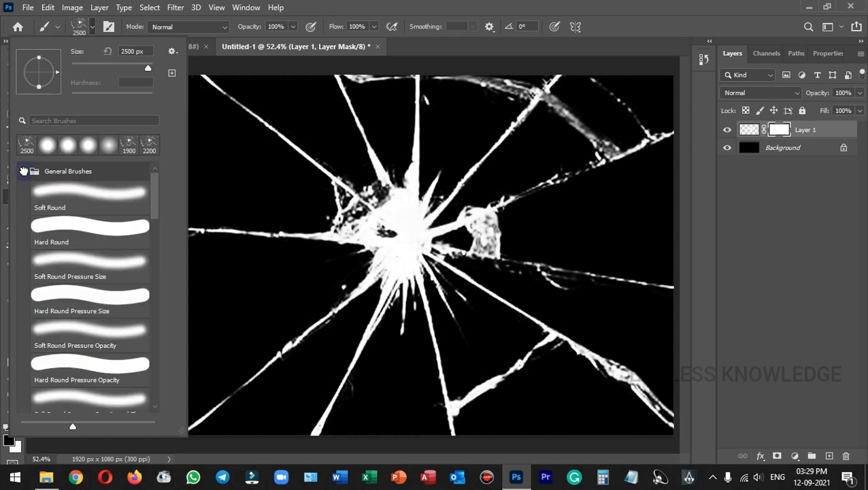
{"action": "left_click", "coordinate": [82, 199]}
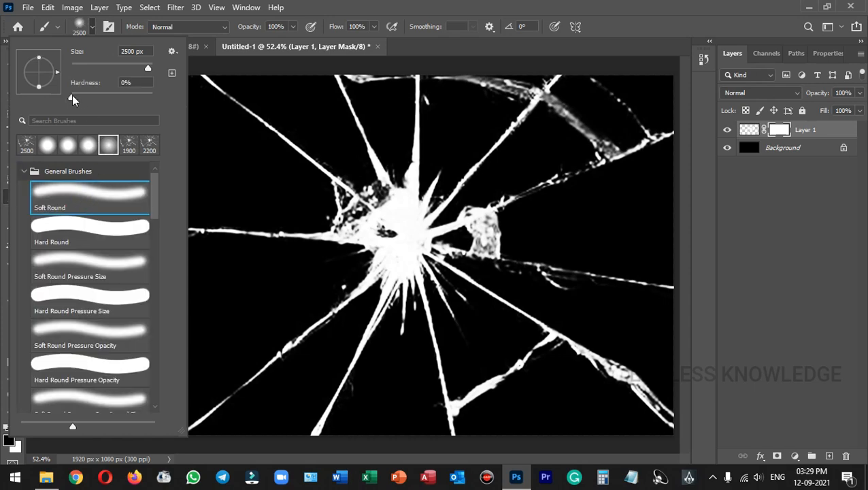
{"action": "left_click_drag", "start_coordinate": [73, 97], "coordinate": [102, 100]}
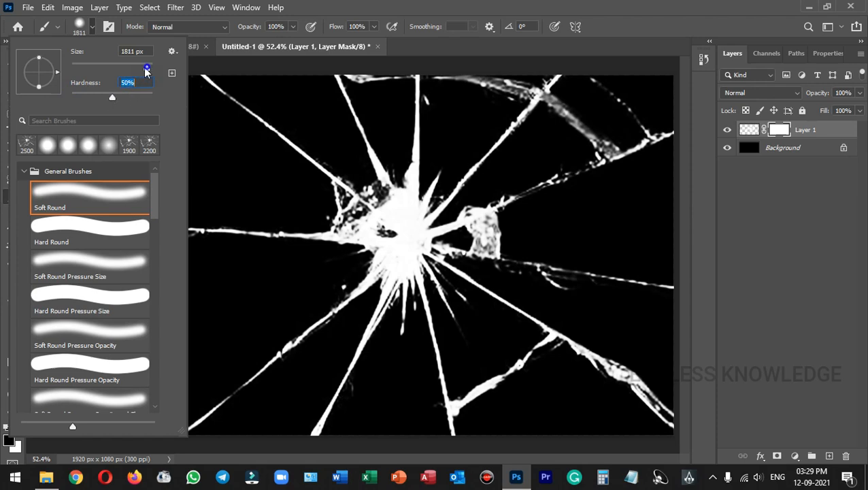
{"action": "left_click_drag", "start_coordinate": [116, 68], "coordinate": [113, 67]}
{"action": "left_click", "coordinate": [255, 38]}
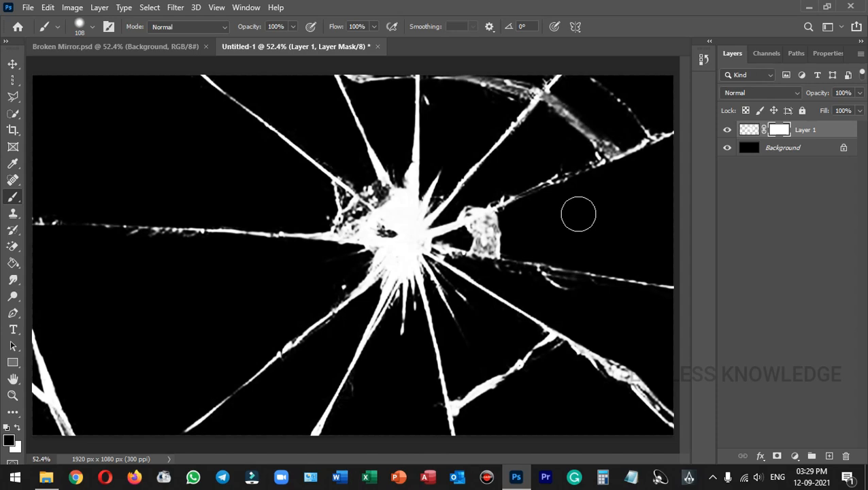
{"action": "mouse_move", "coordinate": [343, 78]}
{"action": "left_mouse_down"}
{"action": "mouse_move", "coordinate": [333, 71]}
{"action": "mouse_move", "coordinate": [378, 156]}
{"action": "left_mouse_up"}
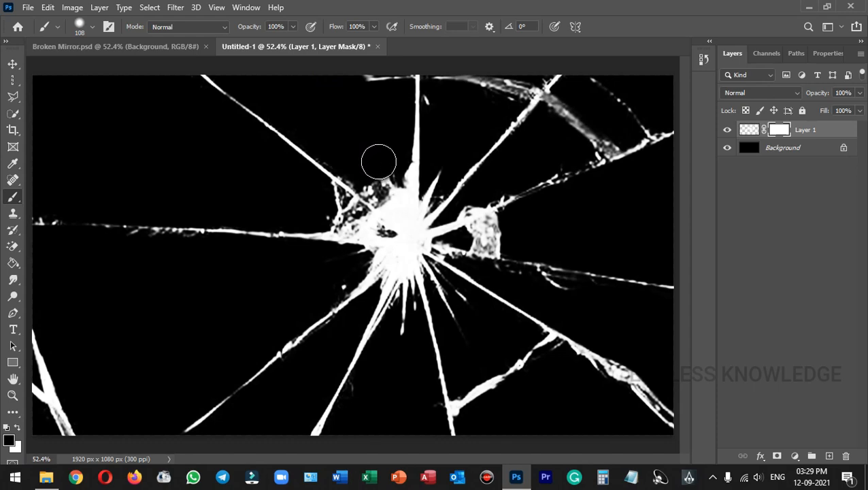
{"action": "mouse_move", "coordinate": [358, 96]}
{"action": "left_mouse_down"}
{"action": "mouse_move", "coordinate": [368, 80]}
{"action": "mouse_move", "coordinate": [413, 74]}
{"action": "mouse_move", "coordinate": [414, 167]}
{"action": "mouse_move", "coordinate": [409, 110]}
{"action": "mouse_move", "coordinate": [471, 83]}
{"action": "mouse_move", "coordinate": [517, 83]}
{"action": "left_mouse_up"}
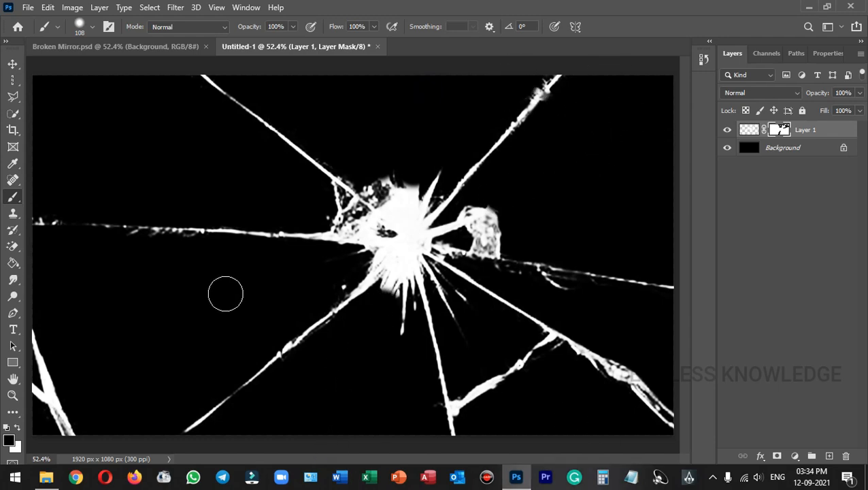
Drag the portrait JPG from the desktop into the document and scale it up to cover the canvas
{"action": "left_click", "coordinate": [867, 479]}
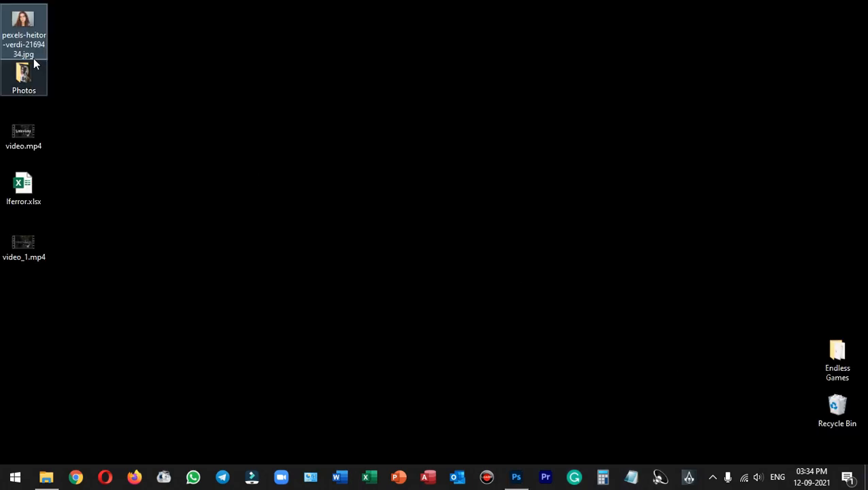
{"action": "left_click_drag", "start_coordinate": [25, 24], "coordinate": [267, 257]}
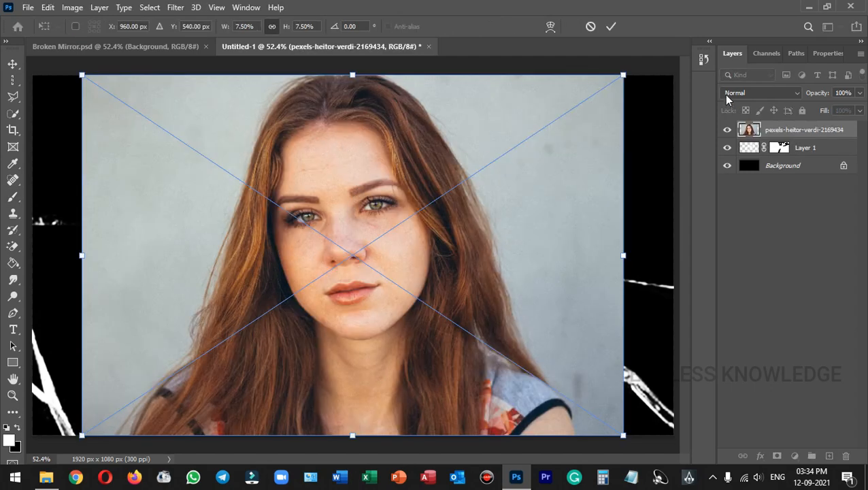
{"action": "left_click_drag", "start_coordinate": [623, 74], "coordinate": [678, 38]}
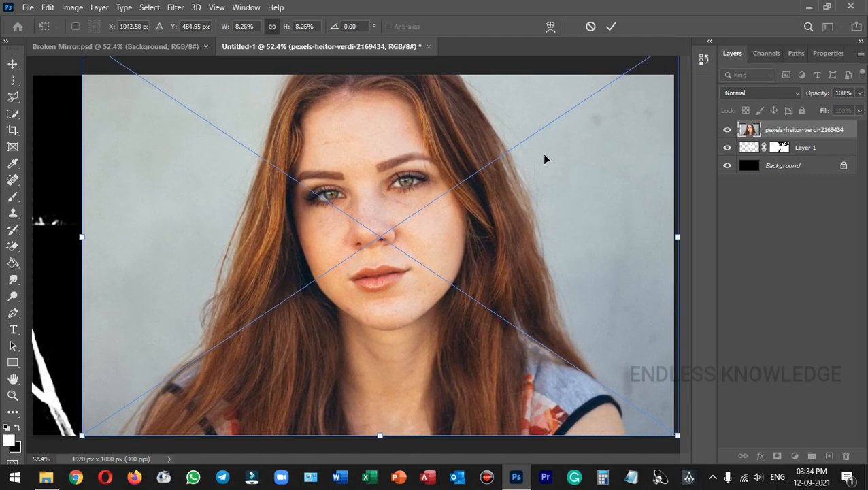
{"action": "left_click_drag", "start_coordinate": [82, 435], "coordinate": [27, 480]}
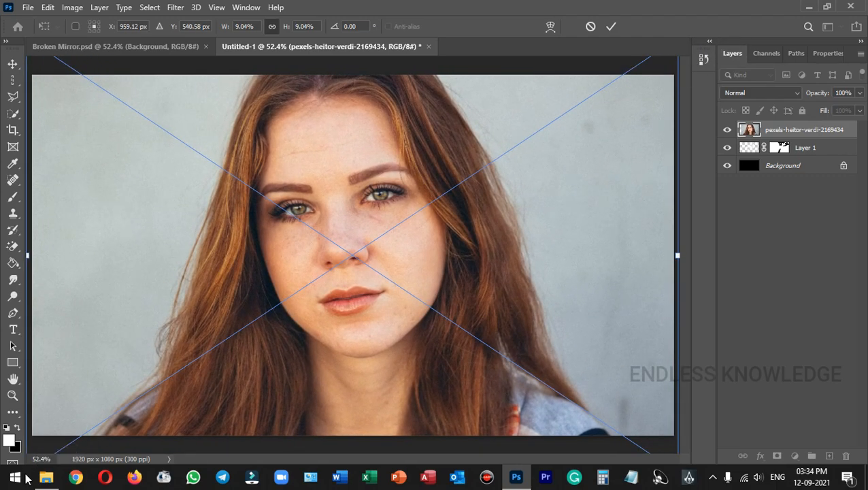
{"action": "left_click_drag", "start_coordinate": [418, 208], "coordinate": [418, 234]}
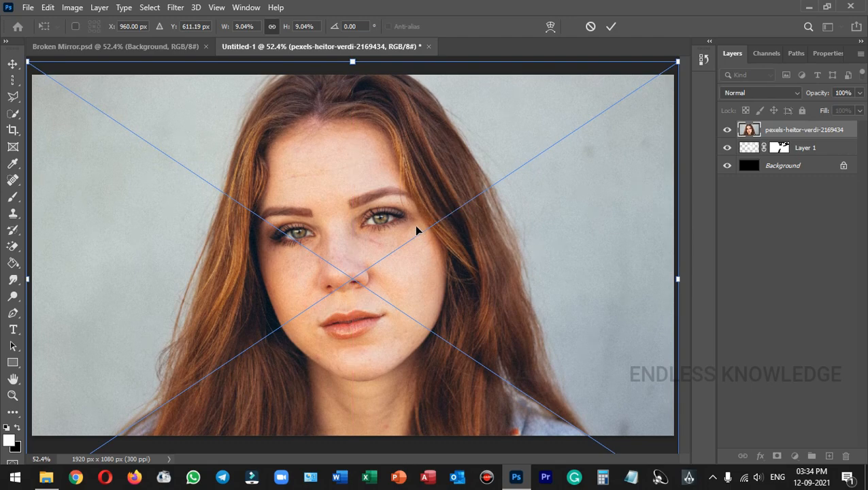
Commit the portrait transform and move its layer below Layer 1 so the cracks overlay her face
{"action": "left_click", "coordinate": [612, 27]}
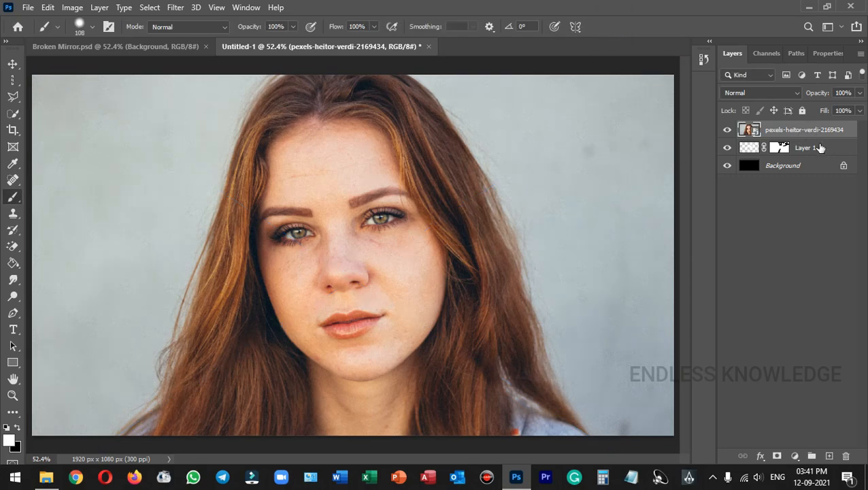
{"action": "left_click_drag", "start_coordinate": [855, 129], "coordinate": [847, 161]}
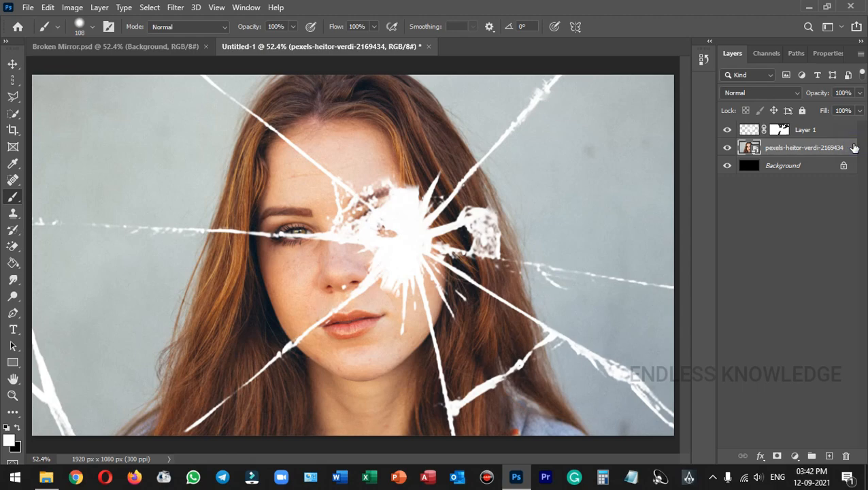
Duplicate the portrait into seven stacked copies, select the first copy, and switch to the Pen Tool
{"action": "key", "text": "ctrl+j"}
{"action": "key", "text": "ctrl+j"}
{"action": "key", "text": "ctrl+j"}
{"action": "key", "text": "ctrl+j"}
{"action": "key", "text": "ctrl+j"}
{"action": "key", "text": "ctrl+j"}
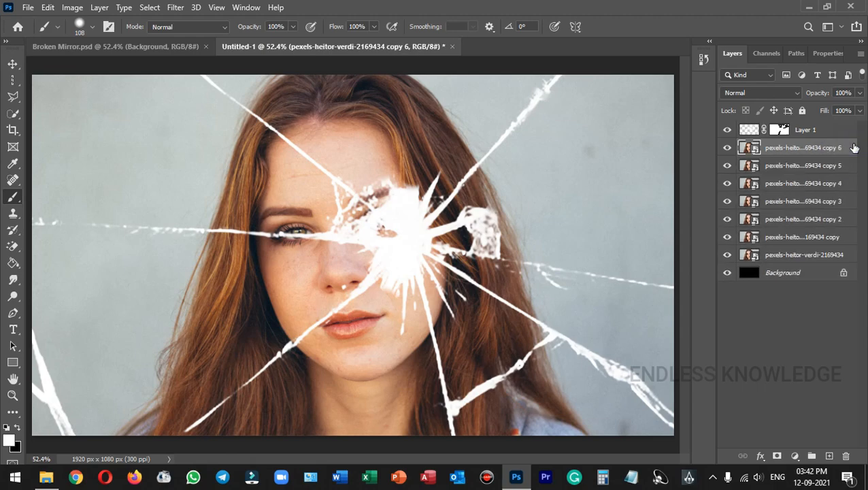
{"action": "key", "text": "ctrl+j"}
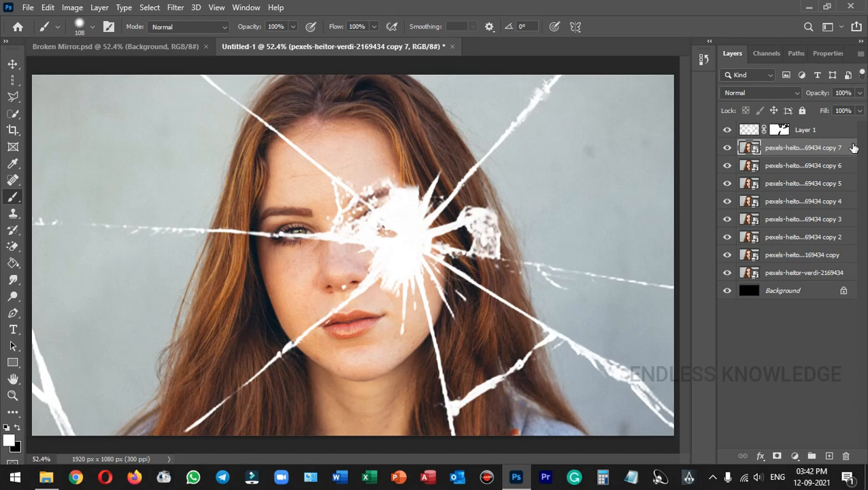
{"action": "left_click", "coordinate": [850, 256], "text": "shift"}
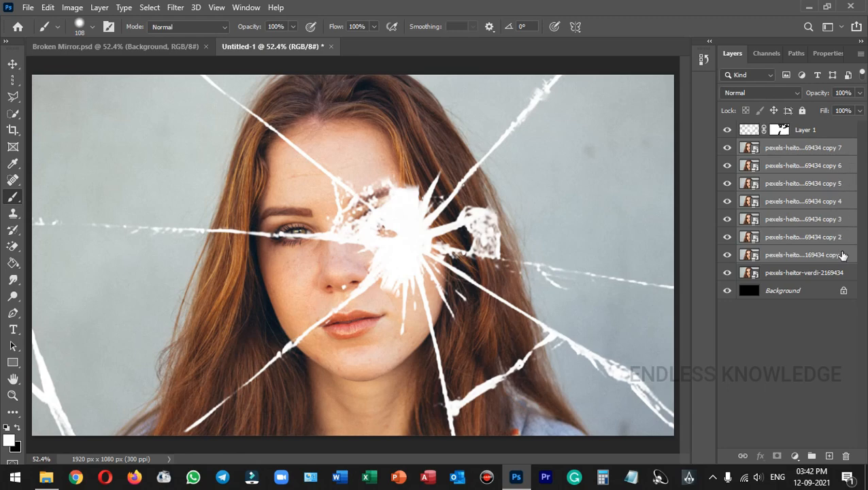
{"action": "left_click", "coordinate": [847, 273]}
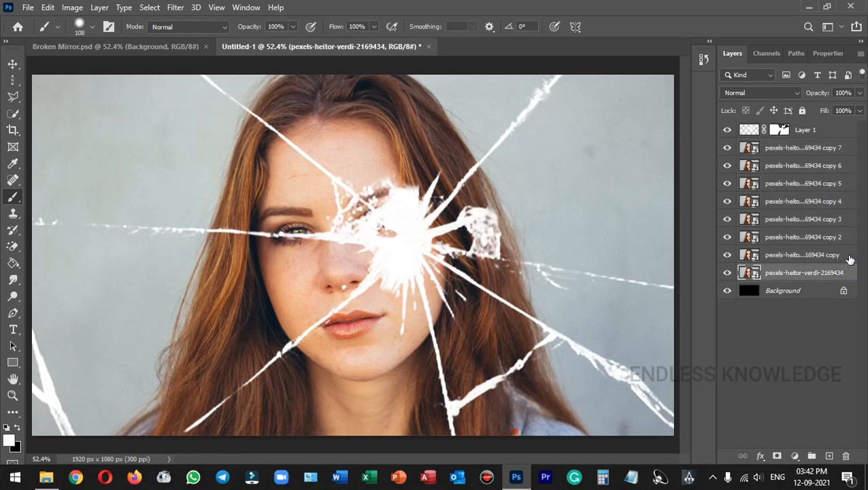
{"action": "left_click", "coordinate": [849, 256]}
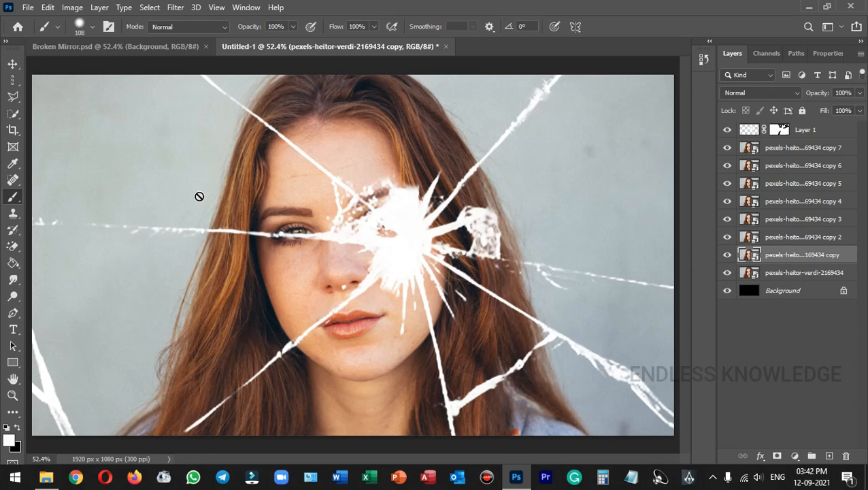
{"action": "key", "text": "p"}
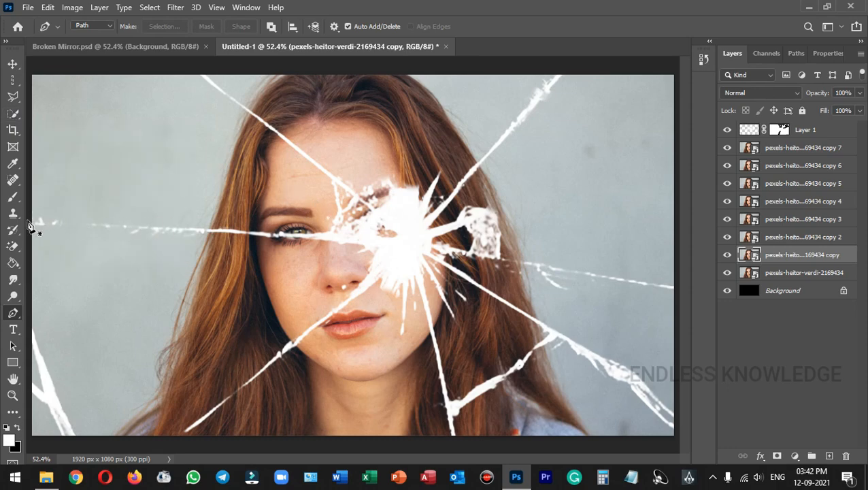
Start the shard path at the left edge and trace the horizontal crack to the centre burst
{"action": "left_click_drag", "start_coordinate": [28, 224], "coordinate": [153, 229]}
{"action": "left_click", "coordinate": [193, 230]}
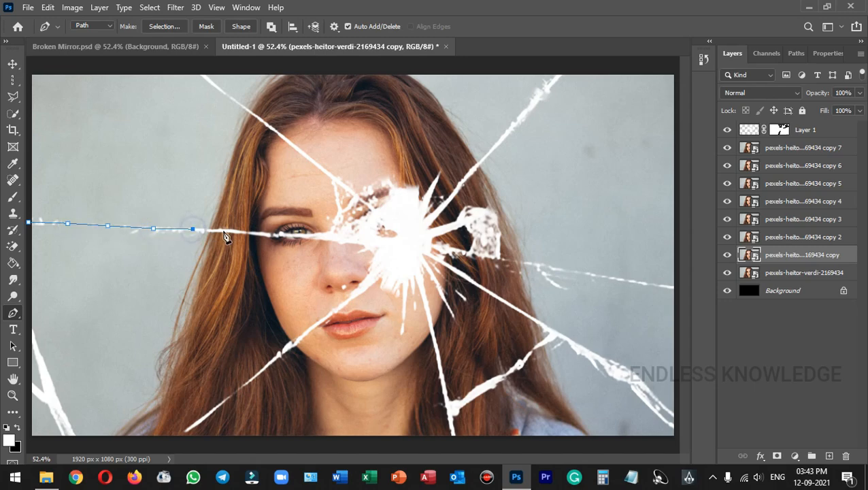
{"action": "left_click", "coordinate": [241, 232]}
{"action": "left_click", "coordinate": [286, 234]}
{"action": "left_click", "coordinate": [320, 238]}
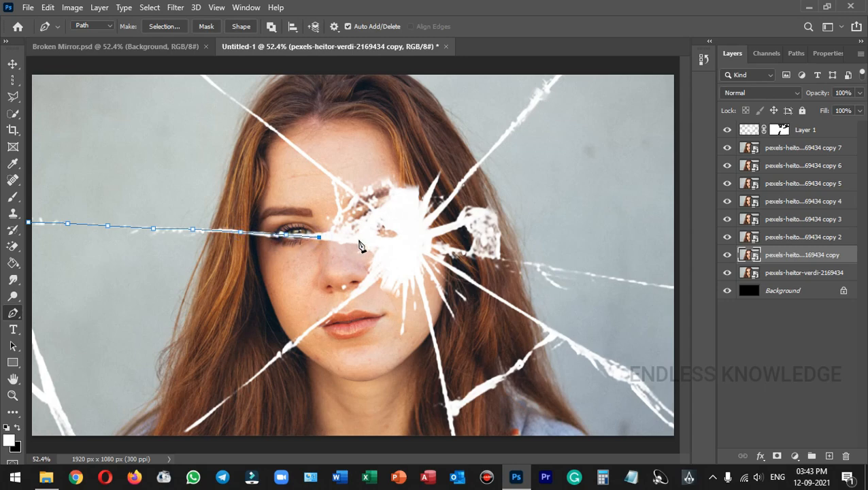
{"action": "left_click", "coordinate": [359, 239]}
{"action": "left_click", "coordinate": [371, 222]}
{"action": "left_click", "coordinate": [381, 215]}
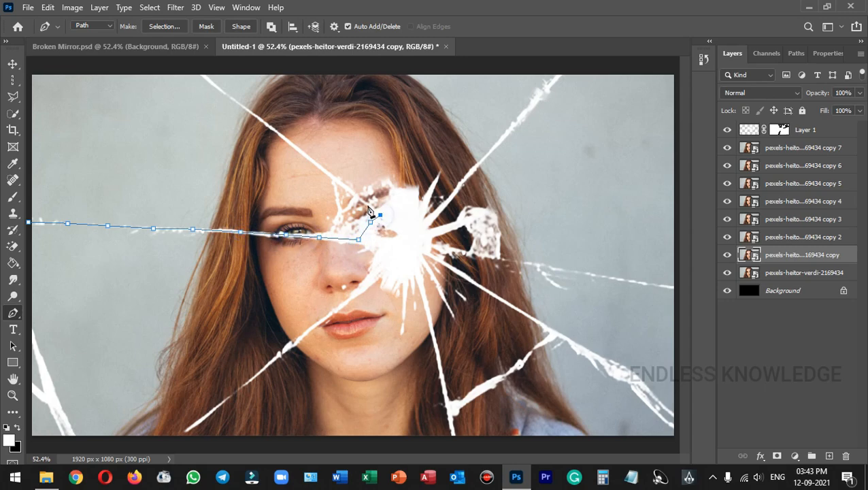
{"action": "left_click", "coordinate": [362, 198]}
Run the path up the diagonal crack to the top-left corner and close it down the left edge
{"action": "left_click", "coordinate": [326, 172]}
{"action": "left_click", "coordinate": [279, 131]}
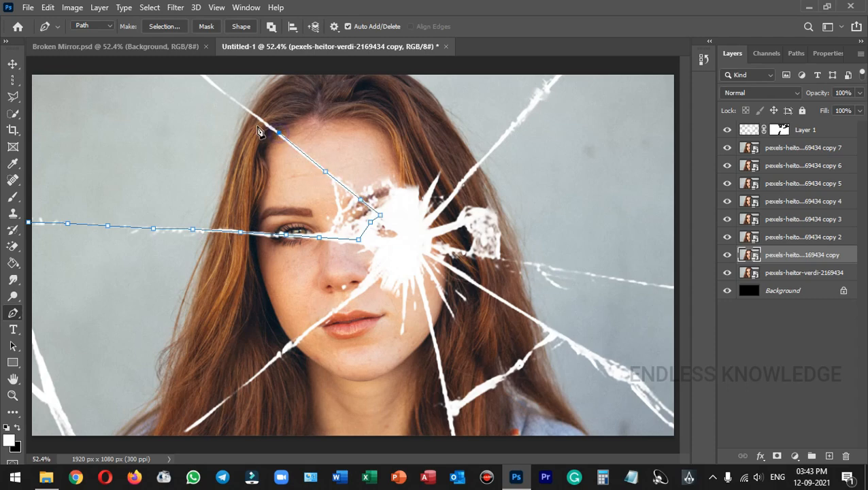
{"action": "left_click", "coordinate": [220, 90]}
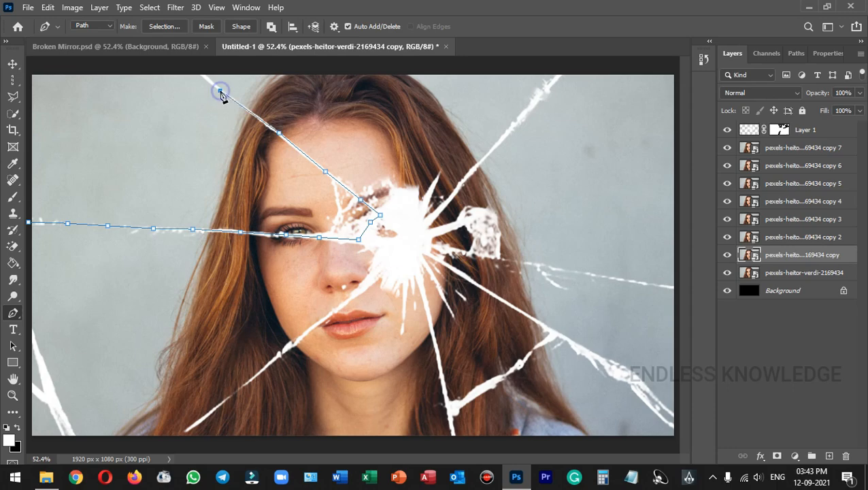
{"action": "left_click", "coordinate": [196, 68]}
{"action": "left_click", "coordinate": [28, 65]}
{"action": "left_click", "coordinate": [28, 108]}
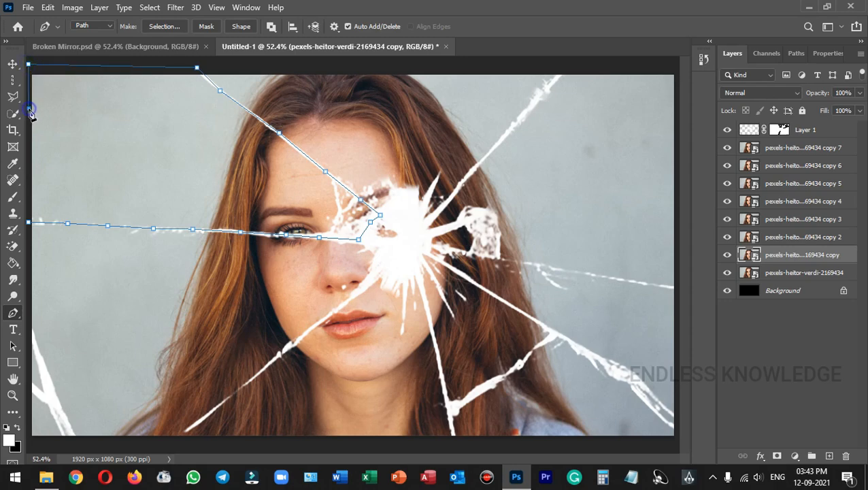
{"action": "left_click", "coordinate": [28, 224]}
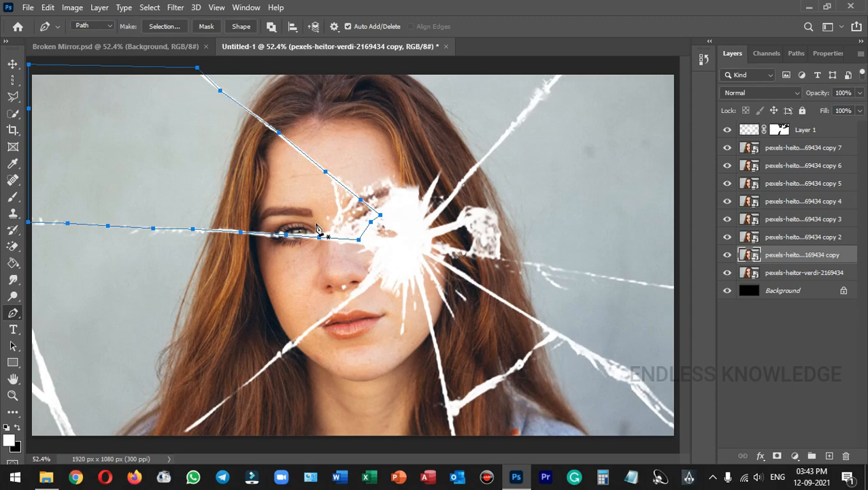
Turn the shard path into a no-feather selection and use it as the first portrait copy's mask
{"action": "right_click", "coordinate": [128, 145]}
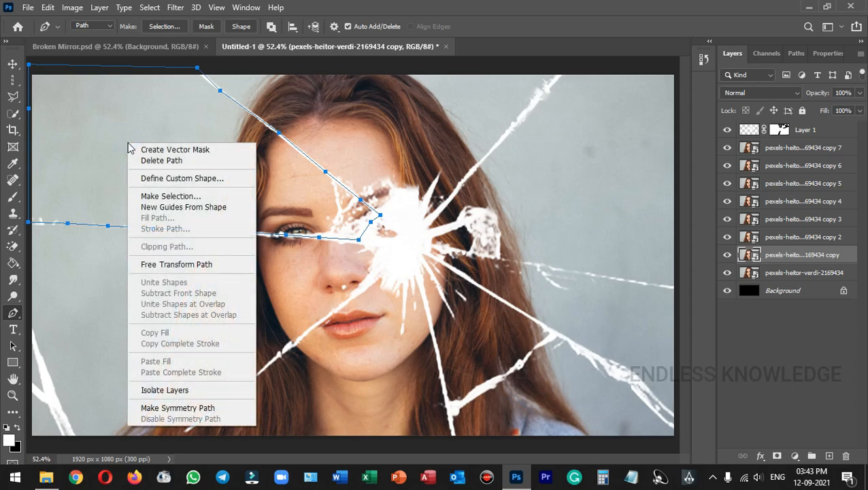
{"action": "left_click", "coordinate": [220, 197]}
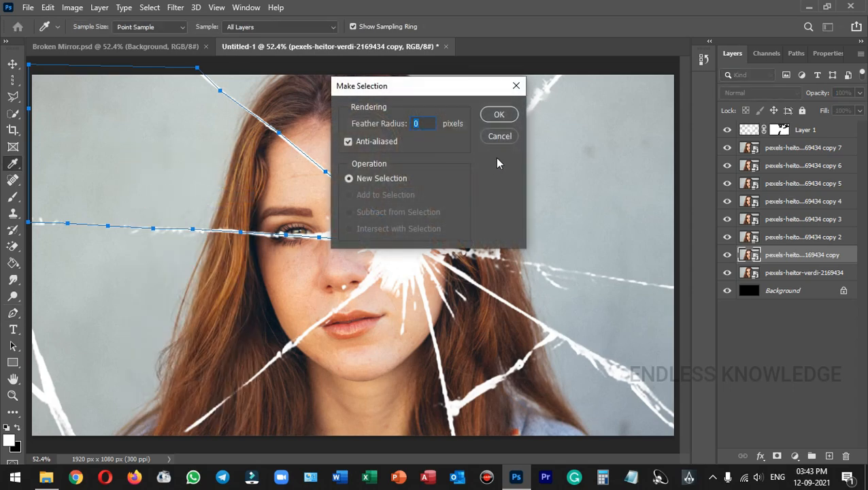
{"action": "left_click", "coordinate": [505, 118]}
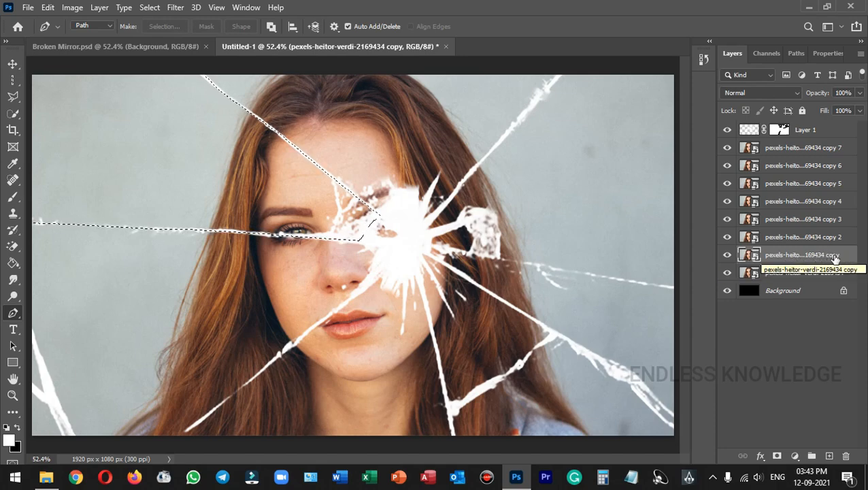
{"action": "left_click", "coordinate": [778, 457]}
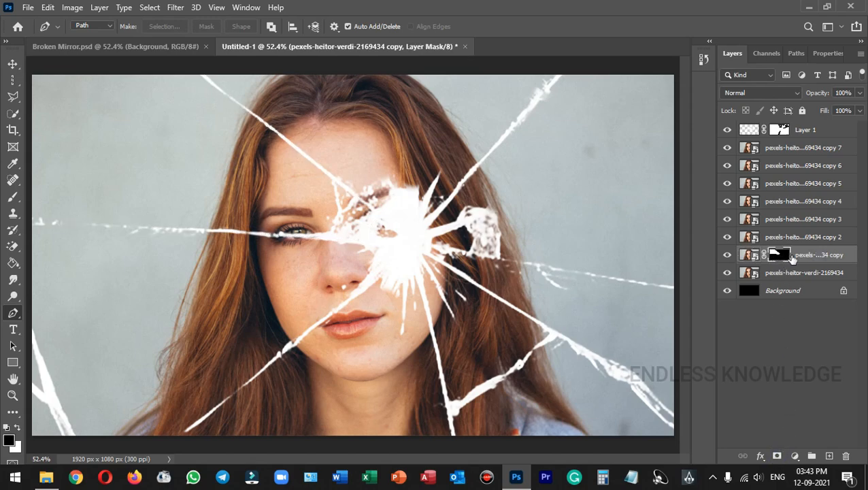
On copy 2, start the top shard path and trace the left diagonal crack into the centre burst
{"action": "left_click", "coordinate": [846, 237]}
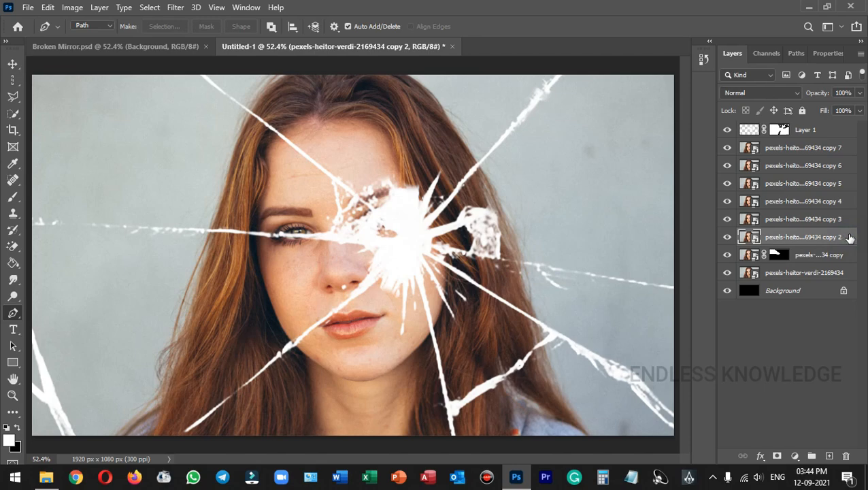
{"action": "left_click", "coordinate": [195, 70]}
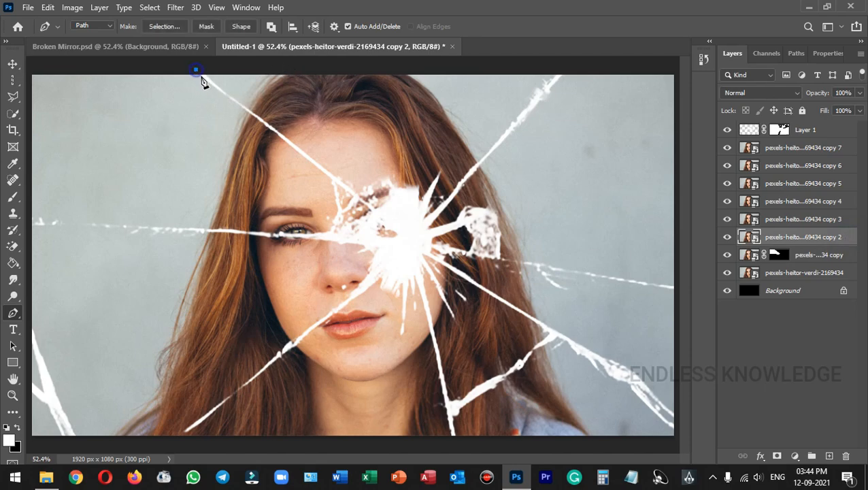
{"action": "left_click", "coordinate": [211, 80]}
{"action": "left_click", "coordinate": [237, 102]}
{"action": "left_click", "coordinate": [271, 128]}
{"action": "left_click", "coordinate": [295, 147]}
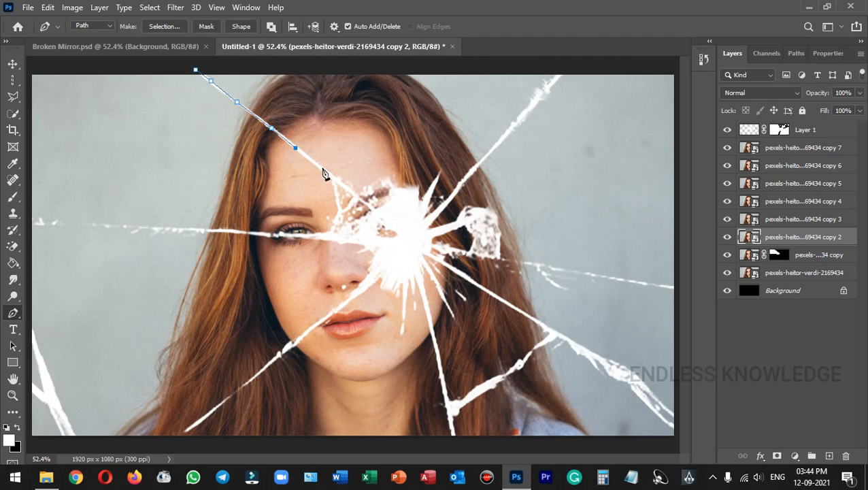
{"action": "left_click", "coordinate": [322, 169]}
{"action": "left_click", "coordinate": [349, 191]}
{"action": "left_click", "coordinate": [370, 206]}
Continue the top shard path up the right crack, across the top, and close it
{"action": "left_click", "coordinate": [383, 216]}
{"action": "left_click", "coordinate": [402, 217]}
{"action": "left_click", "coordinate": [418, 227]}
{"action": "left_click", "coordinate": [432, 218]}
{"action": "left_click", "coordinate": [450, 197]}
{"action": "left_click", "coordinate": [465, 180]}
{"action": "left_click", "coordinate": [477, 168]}
{"action": "left_click", "coordinate": [503, 136]}
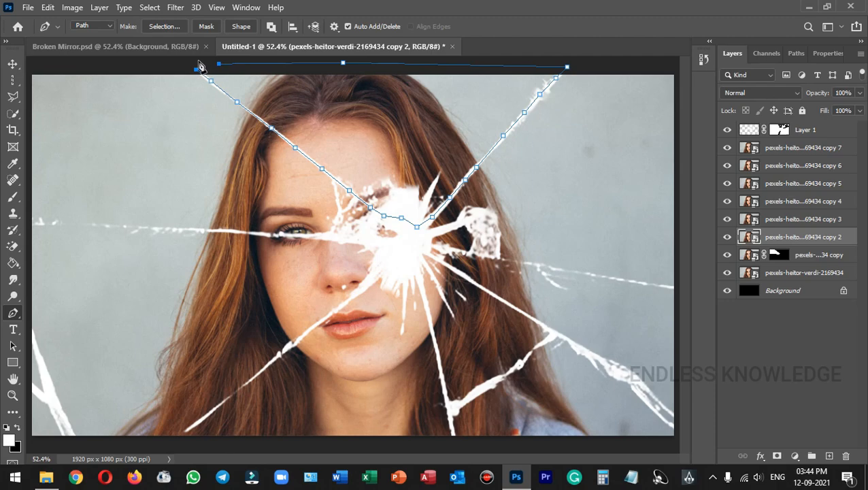
{"action": "left_click", "coordinate": [196, 69]}
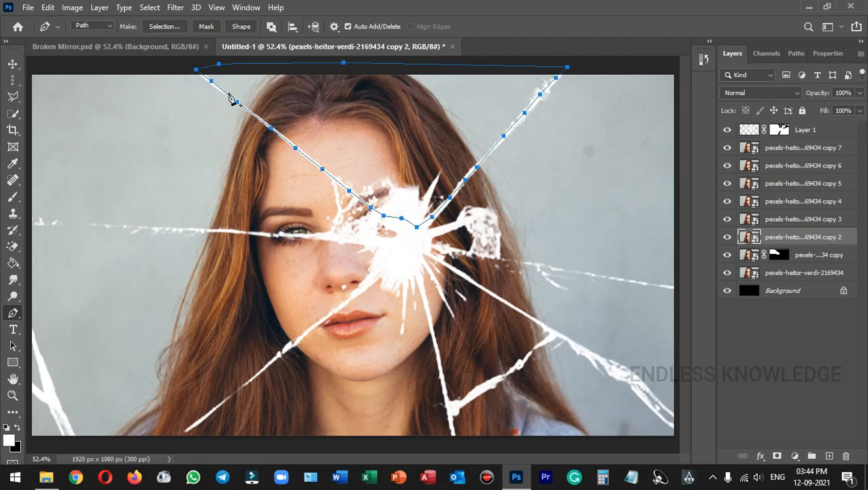
Convert the top shard path to a selection and mask copy 2 with it
{"action": "right_click", "coordinate": [394, 122]}
{"action": "left_click", "coordinate": [436, 173]}
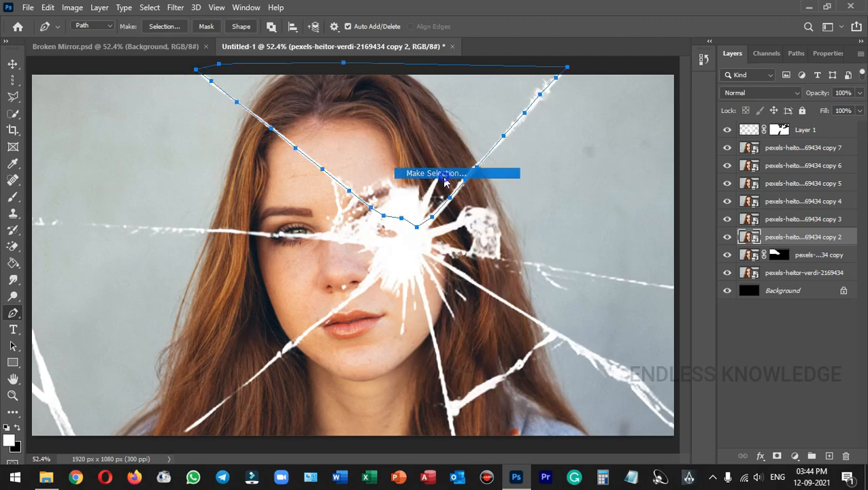
{"action": "left_click", "coordinate": [501, 114]}
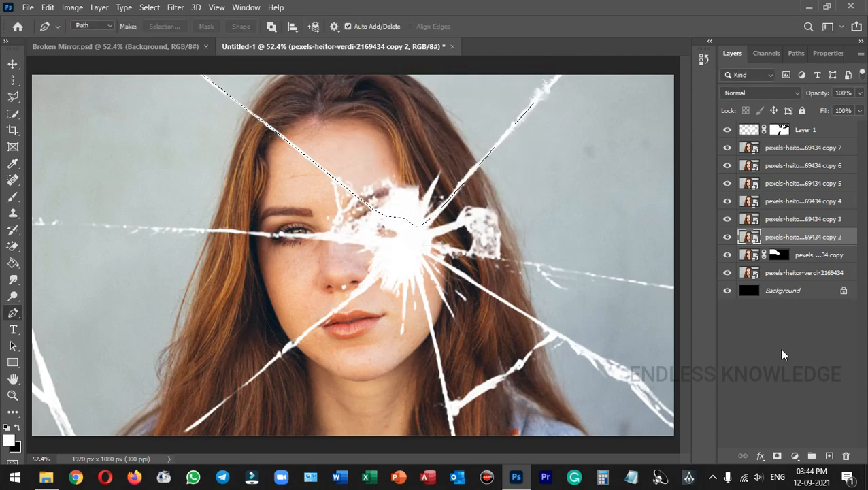
{"action": "left_click", "coordinate": [778, 455]}
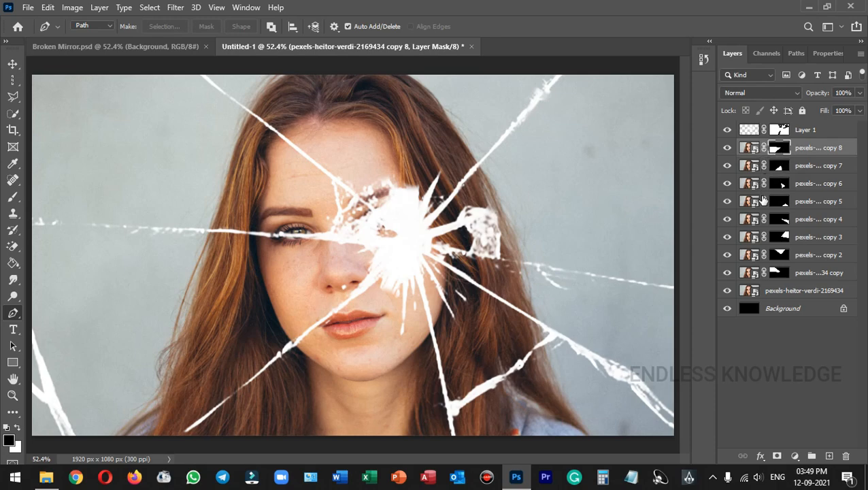
Unlink the photo from its shard mask on all eight copy layers, copy 8 through the first copy
{"action": "left_click", "coordinate": [764, 148]}
{"action": "left_click", "coordinate": [764, 165]}
{"action": "left_click", "coordinate": [763, 183]}
{"action": "left_click", "coordinate": [764, 202]}
{"action": "left_click", "coordinate": [764, 219]}
{"action": "left_click", "coordinate": [764, 236]}
{"action": "left_click", "coordinate": [763, 254]}
{"action": "left_click", "coordinate": [764, 273]}
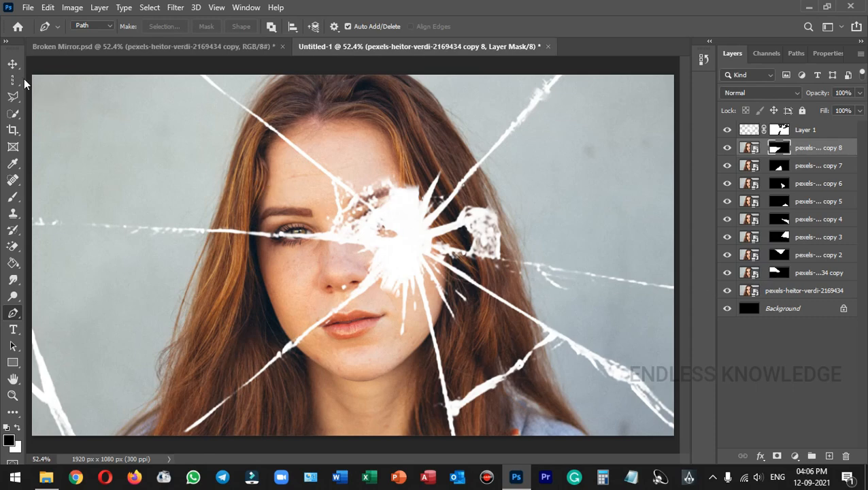
{"action": "left_click", "coordinate": [13, 65]}
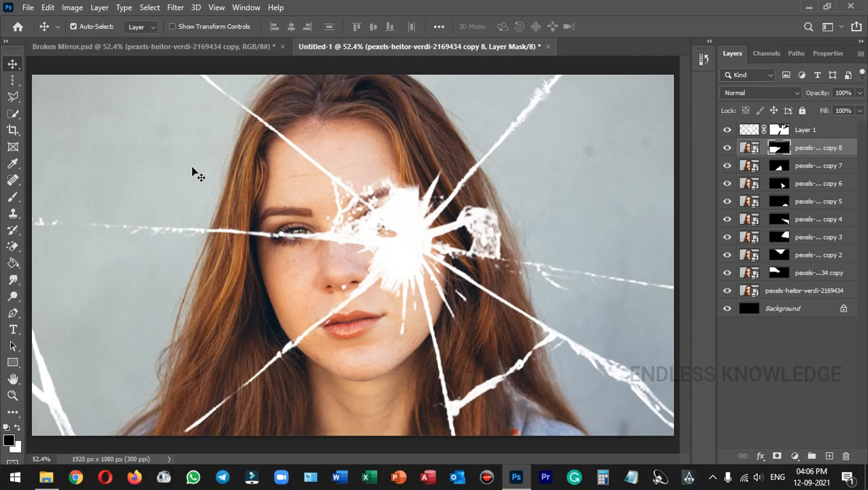
{"action": "left_click_drag", "start_coordinate": [287, 285], "coordinate": [203, 293]}
{"action": "left_click", "coordinate": [750, 148]}
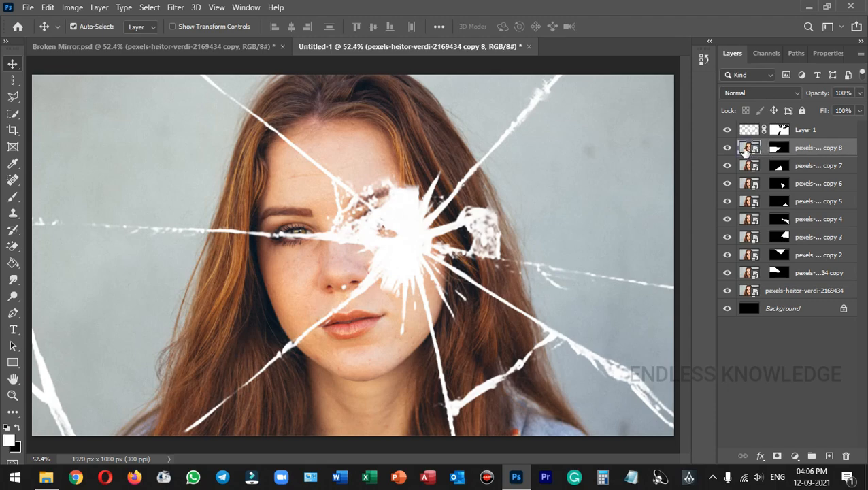
{"action": "left_click_drag", "start_coordinate": [272, 285], "coordinate": [194, 308]}
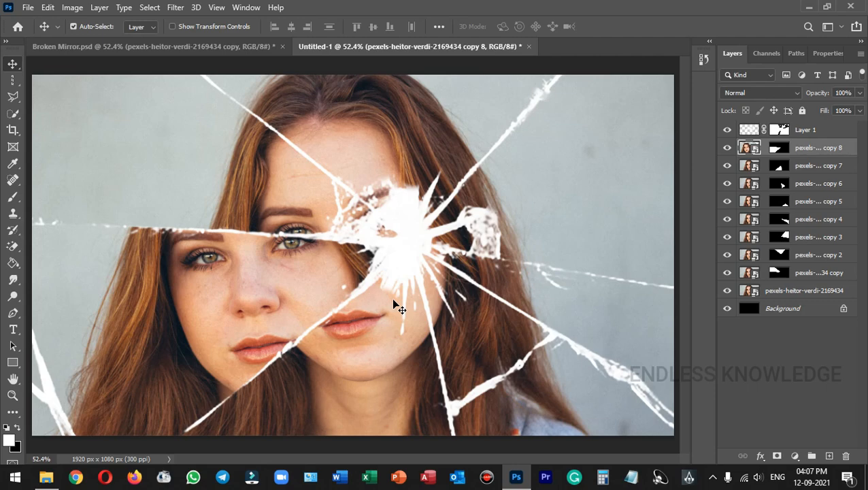
{"action": "key", "text": "ctrl+z"}
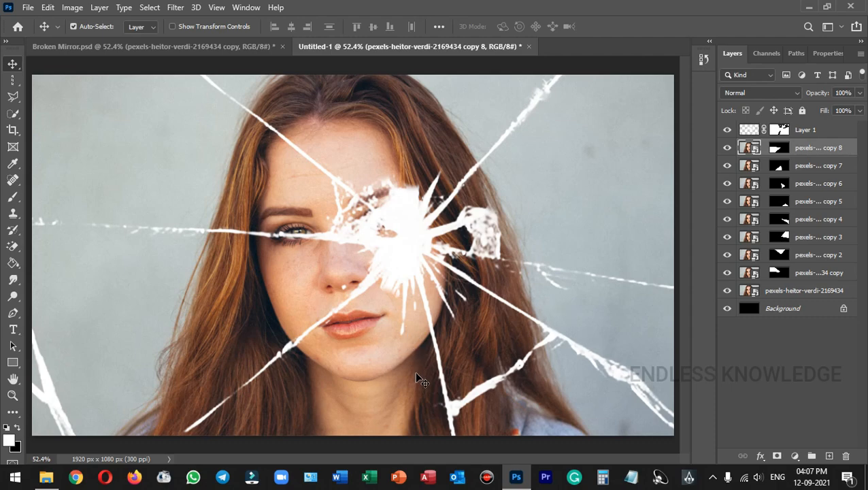
{"action": "left_click", "coordinate": [393, 167]}
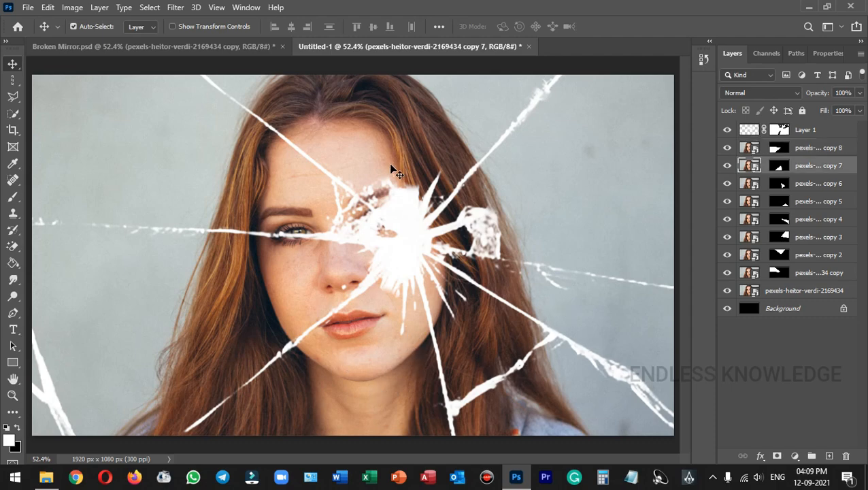
{"action": "left_click_drag", "start_coordinate": [393, 170], "coordinate": [410, 135]}
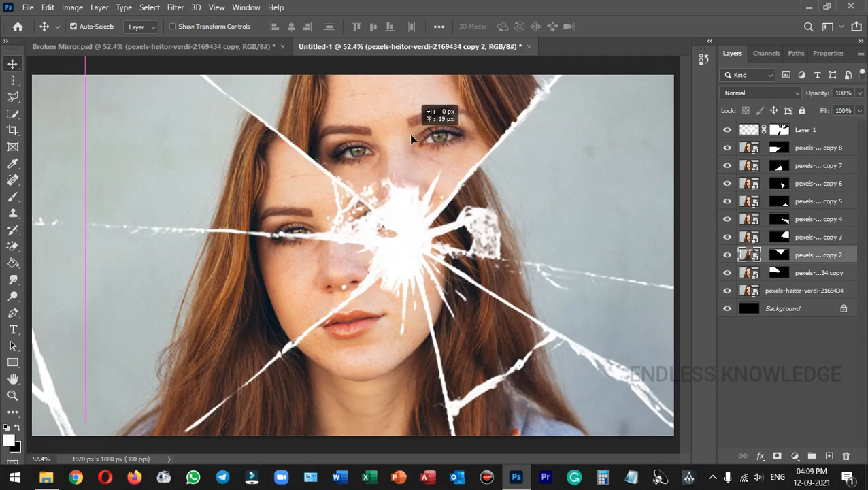
Shift copy 3's photo about 92 px right inside the right shard to reveal a second face
{"action": "left_click_drag", "start_coordinate": [537, 207], "coordinate": [600, 205]}
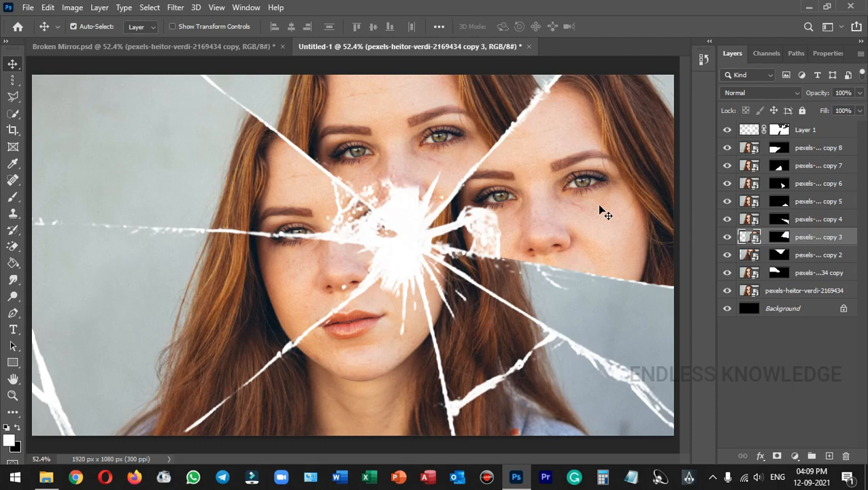
{"action": "key", "text": "ctrl+t"}
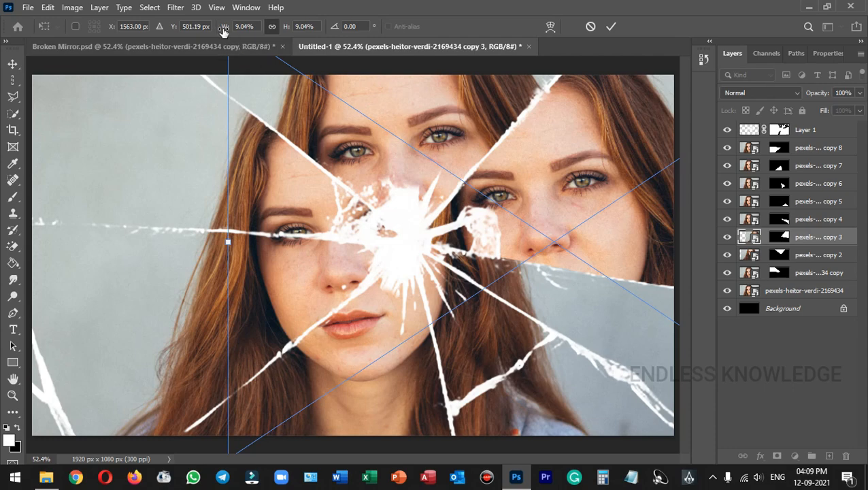
Scale the right shard's photo proportionally to 15.04%, then enlarge and shift copy 8's photo
{"action": "left_click", "coordinate": [273, 27]}
{"action": "left_click_drag", "start_coordinate": [223, 29], "coordinate": [226, 27]}
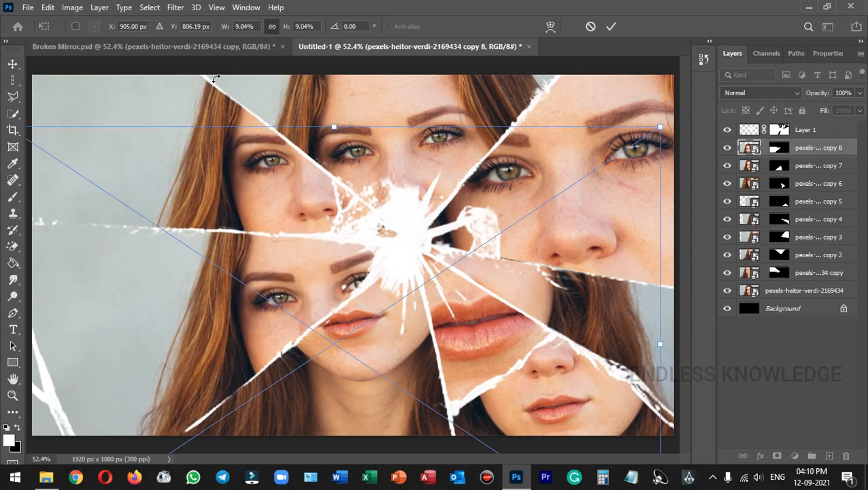
{"action": "left_click_drag", "start_coordinate": [215, 79], "coordinate": [290, 239]}
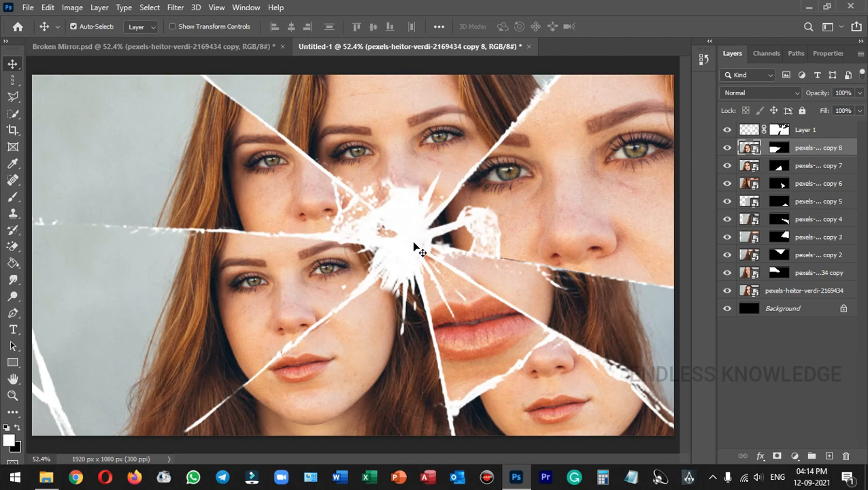
{"action": "left_click", "coordinate": [846, 130]}
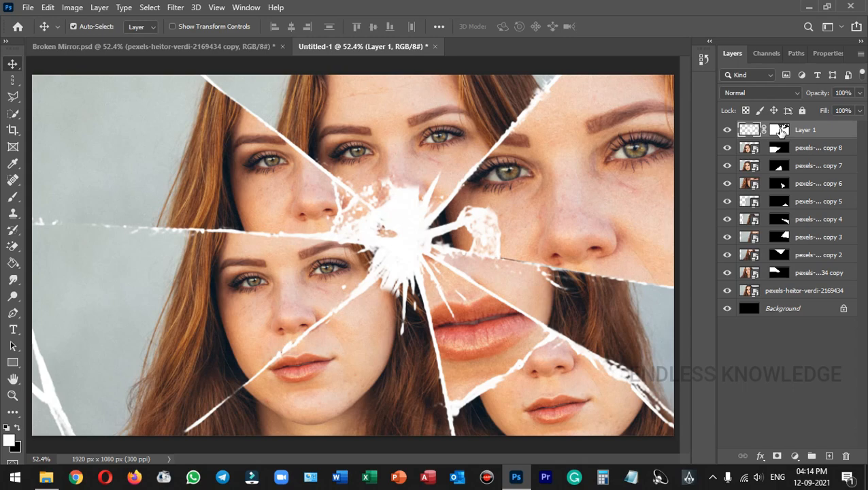